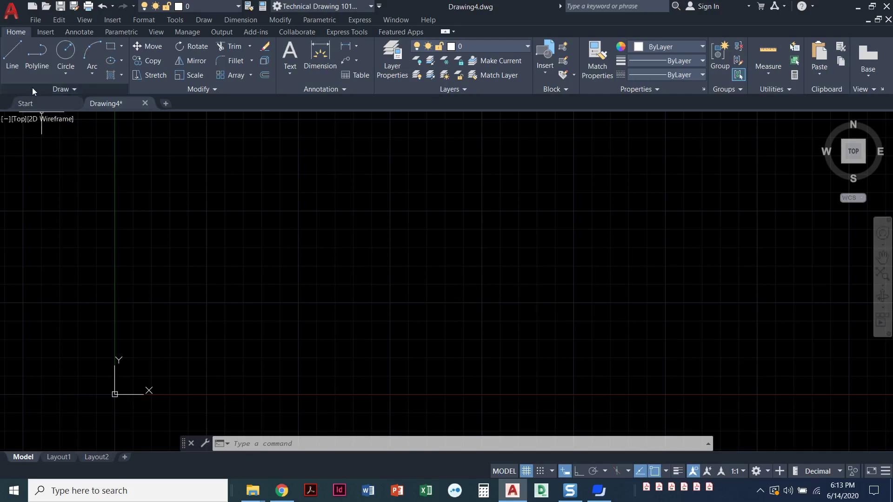
Start a trial line from one point and cancel it.
click(12, 56)
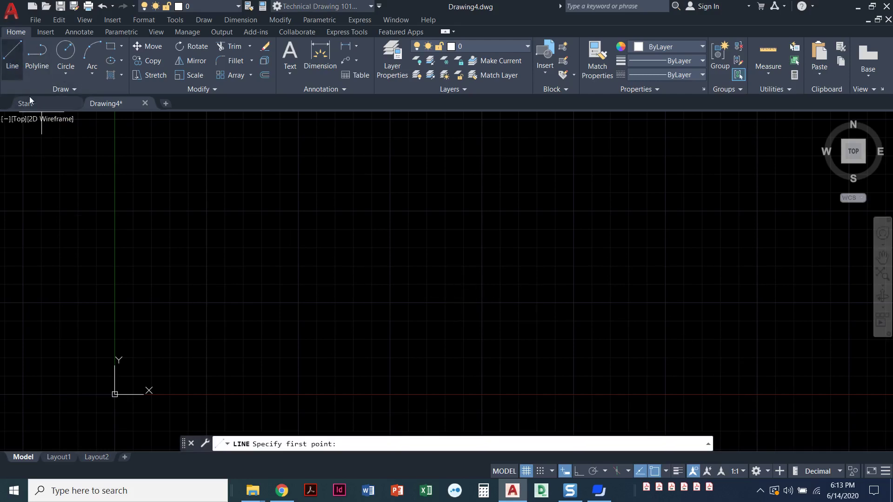
click(223, 323)
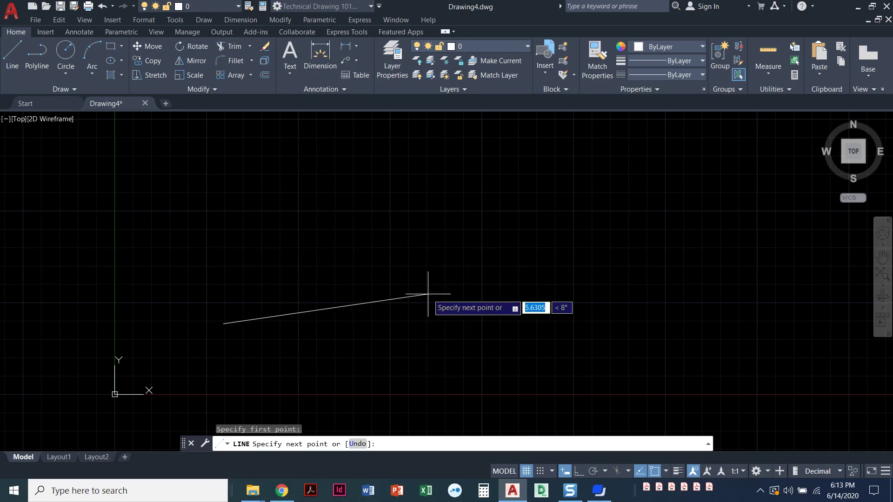
key(Escape)
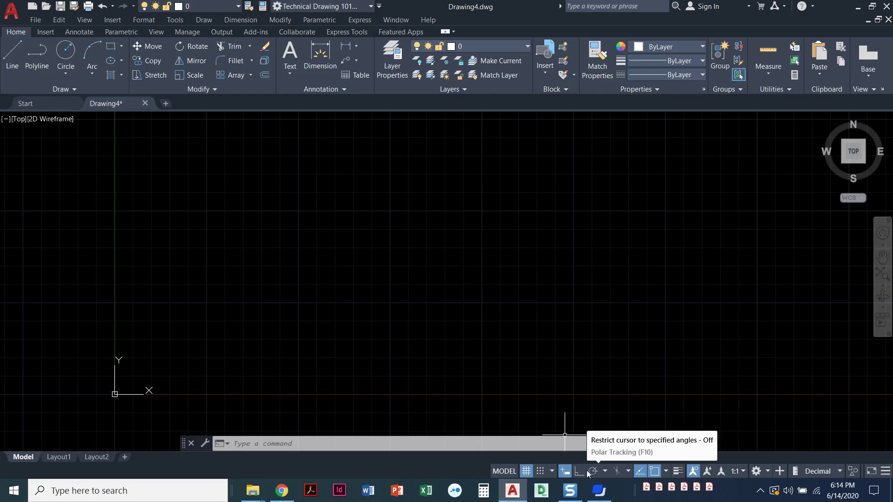
Turn on Ortho and start a line, toggling the restriction off and back on with F8.
click(579, 471)
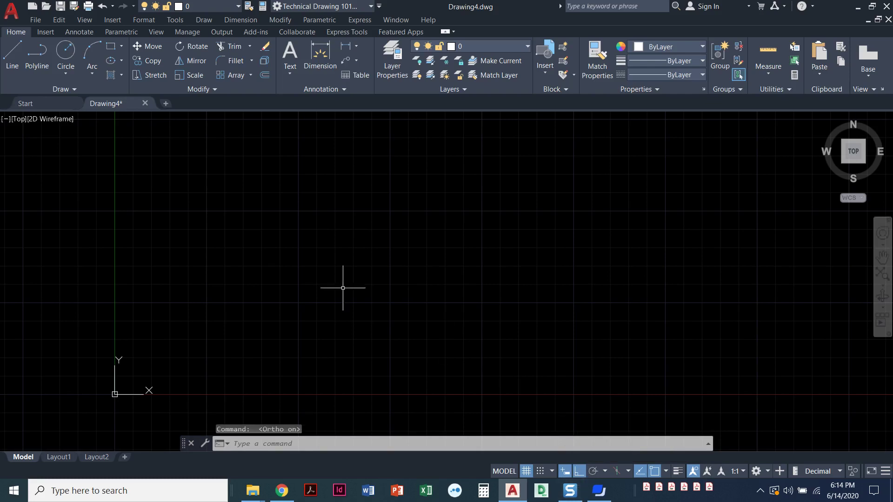
click(12, 57)
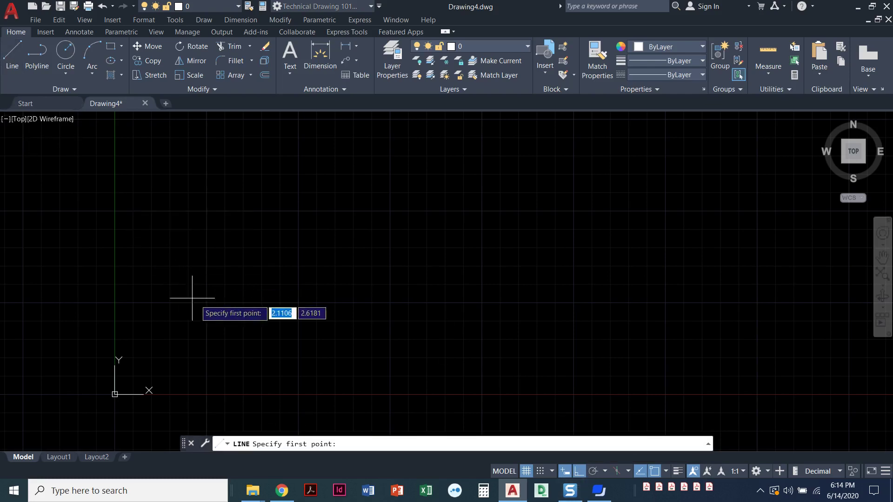
click(242, 304)
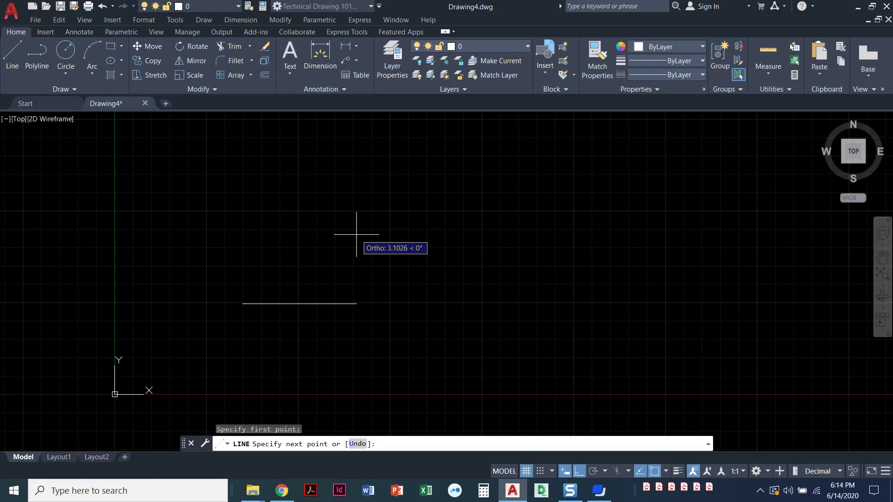
key(F8)
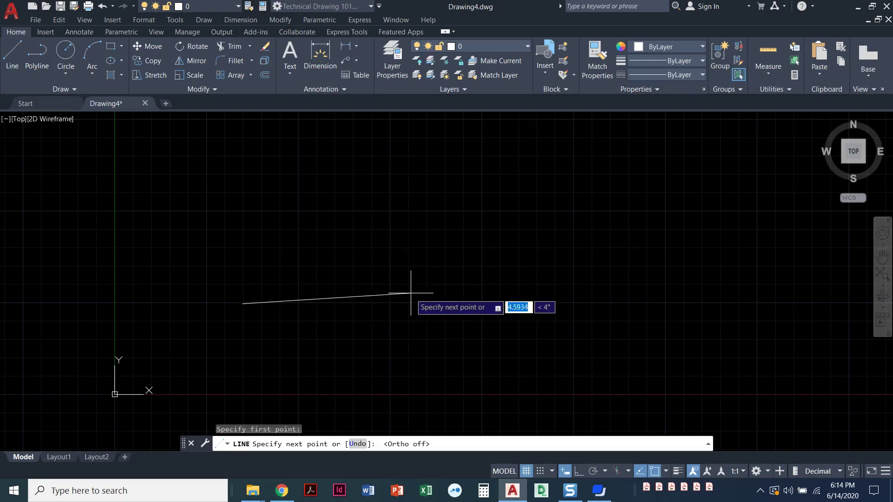
key(F8)
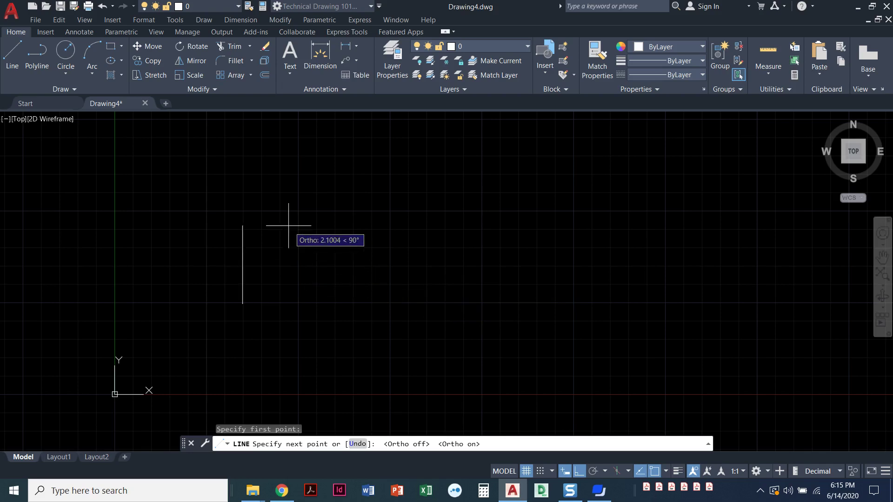
Draw a stepped outline ending in a diagonal, then undo it to clear the canvas.
click(361, 300)
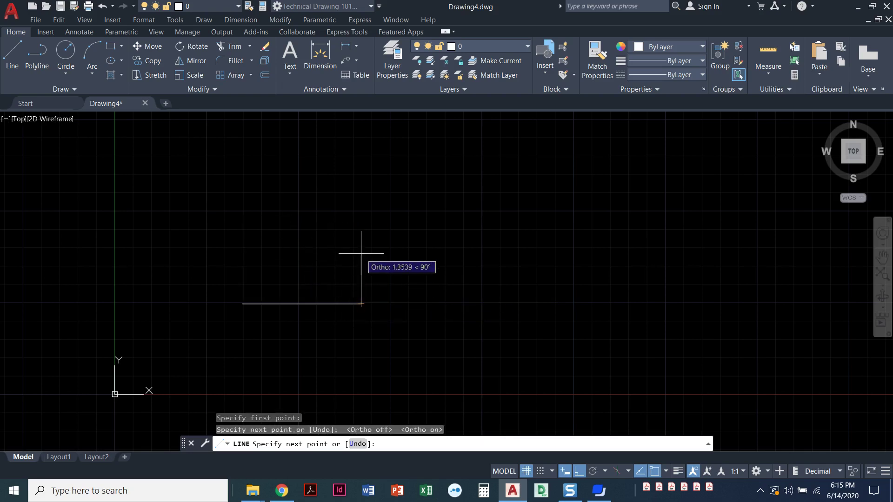
click(361, 249)
click(445, 249)
click(453, 300)
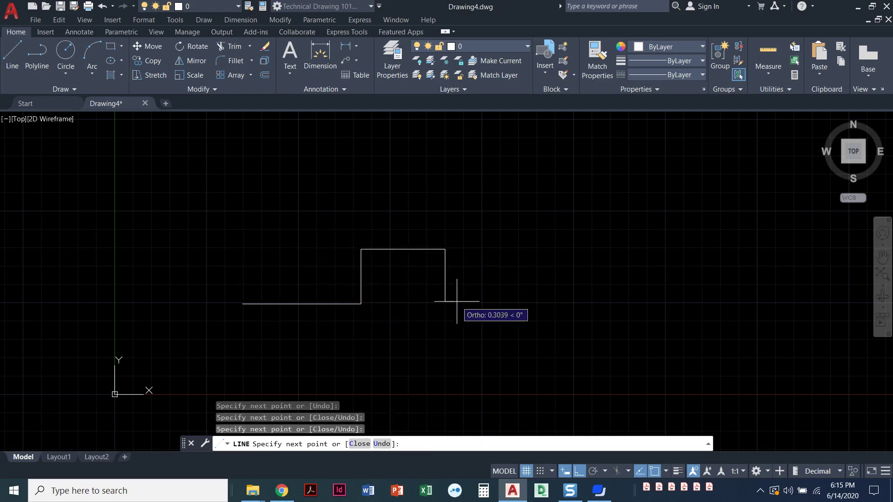
click(544, 301)
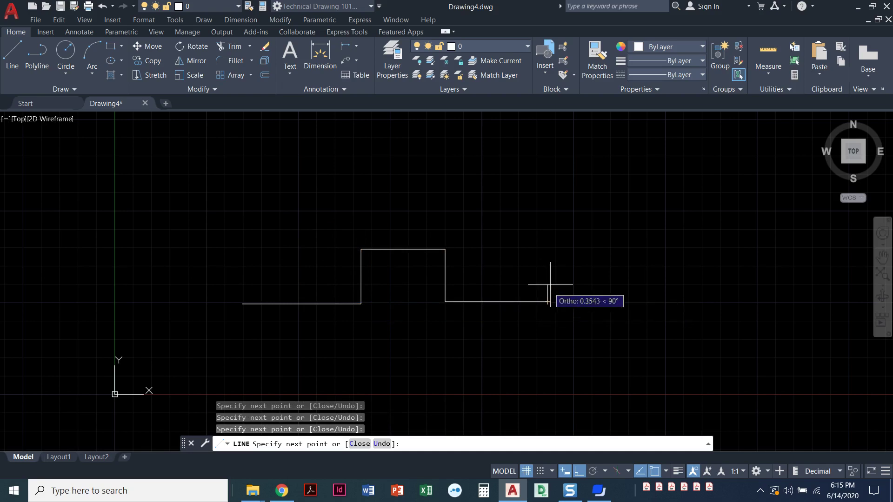
key(F8)
click(602, 239)
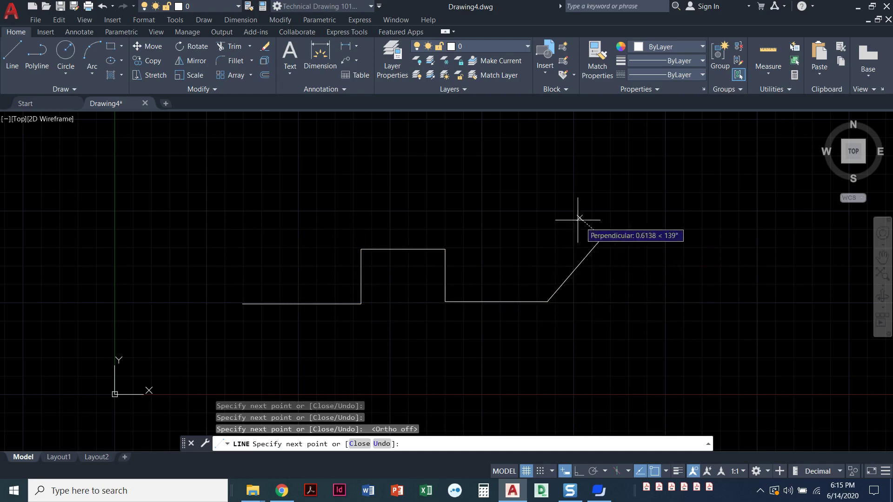
click(555, 210)
key(Escape)
text(u)
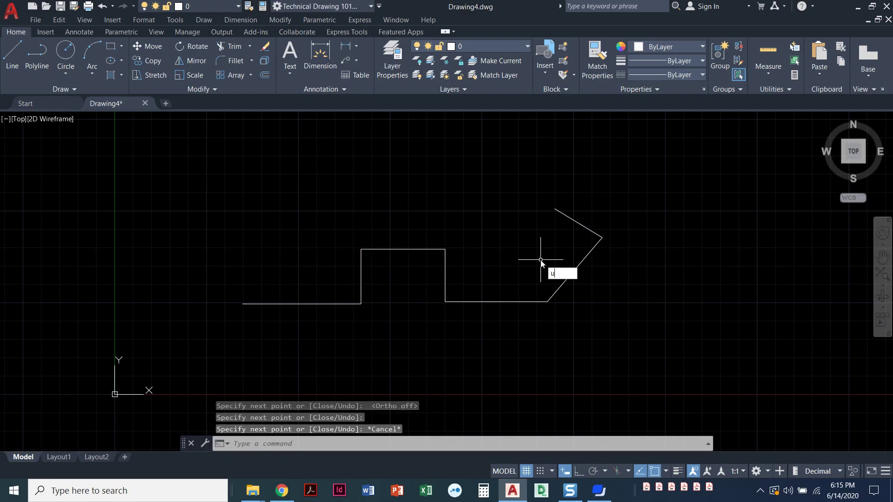
key(ctrl+z)
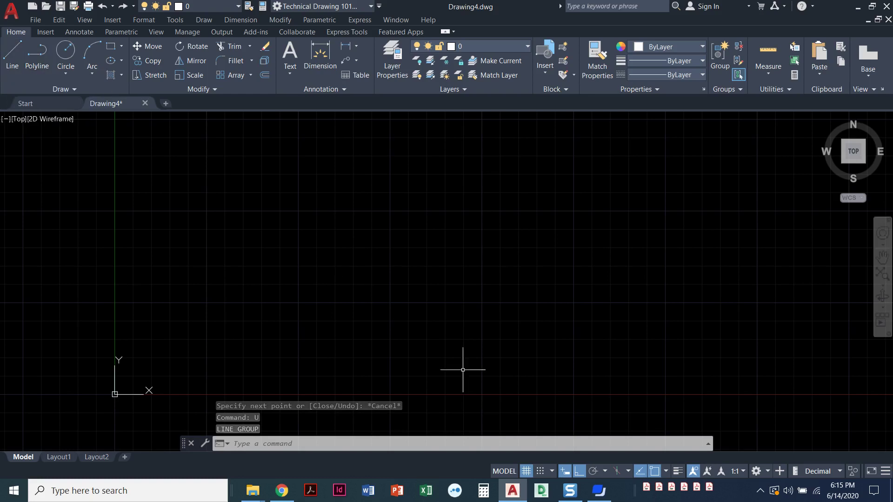
click(594, 471)
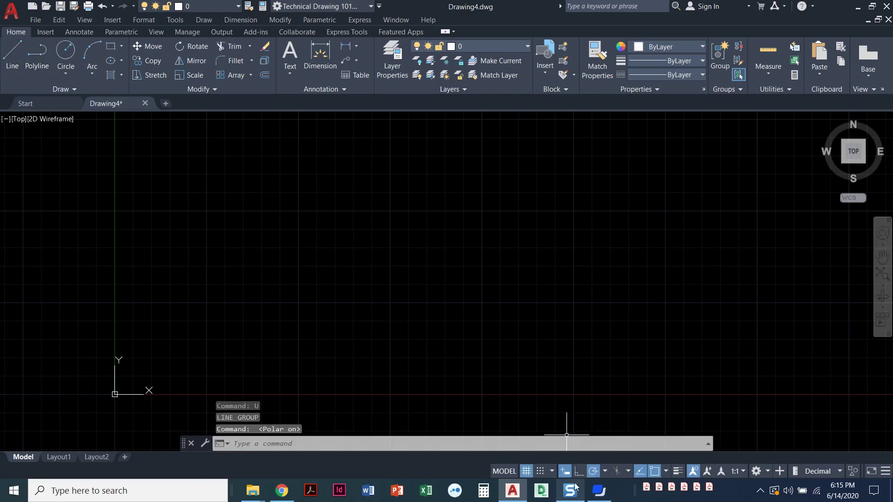
click(10, 57)
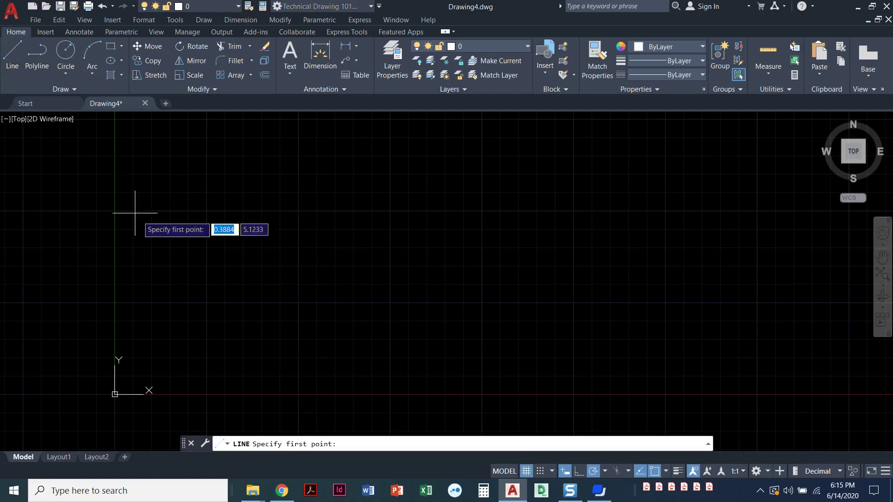
click(348, 307)
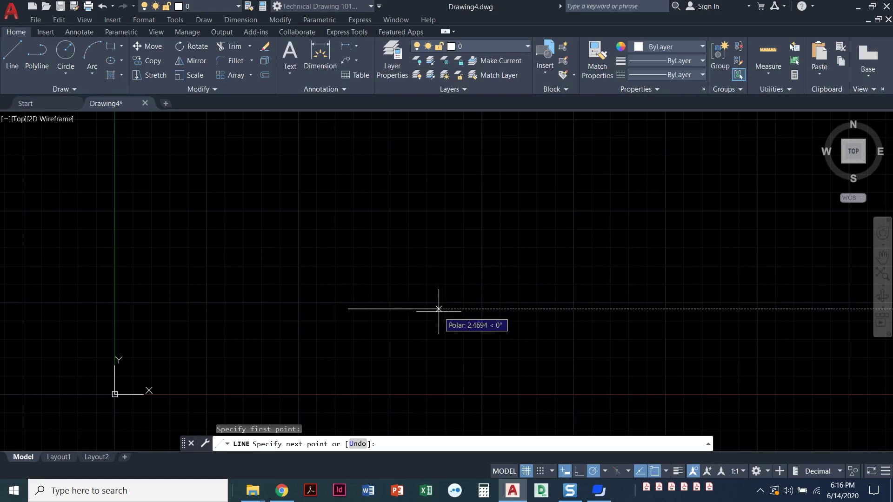
key(Escape)
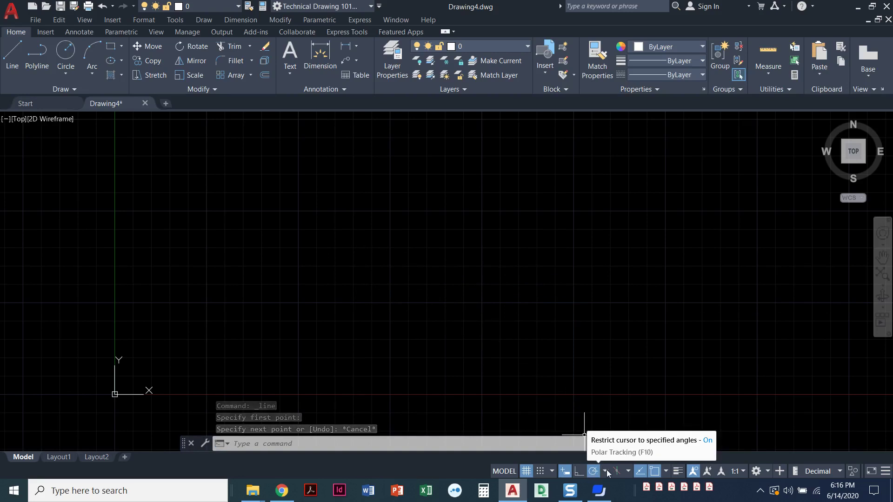
Set the polar tracking increment to 15°, test it with a cancelled line, and reshow the presets.
click(606, 471)
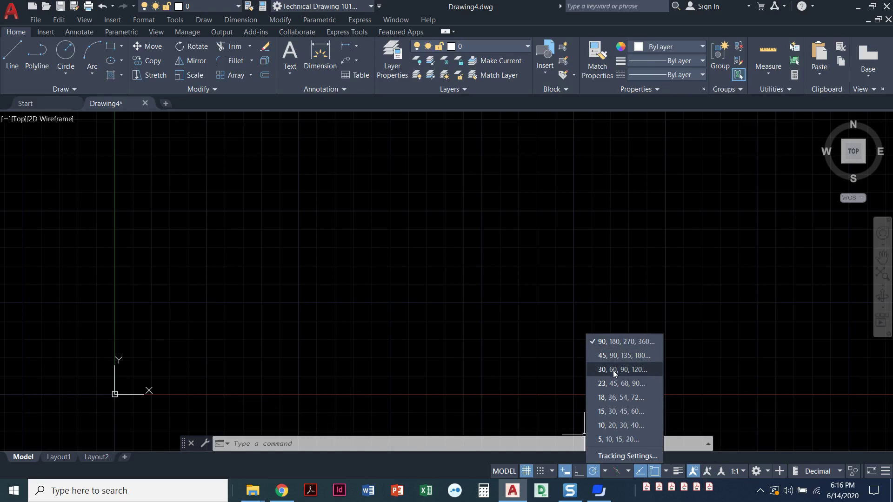
click(615, 413)
click(12, 52)
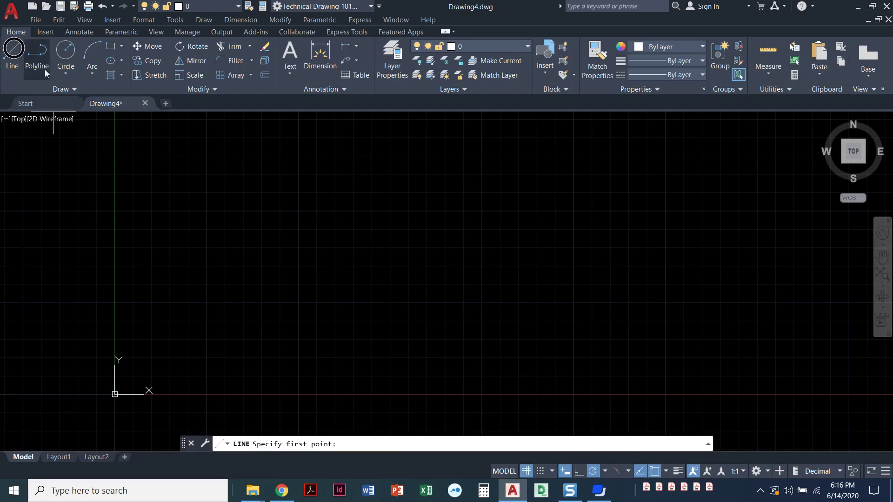
click(327, 347)
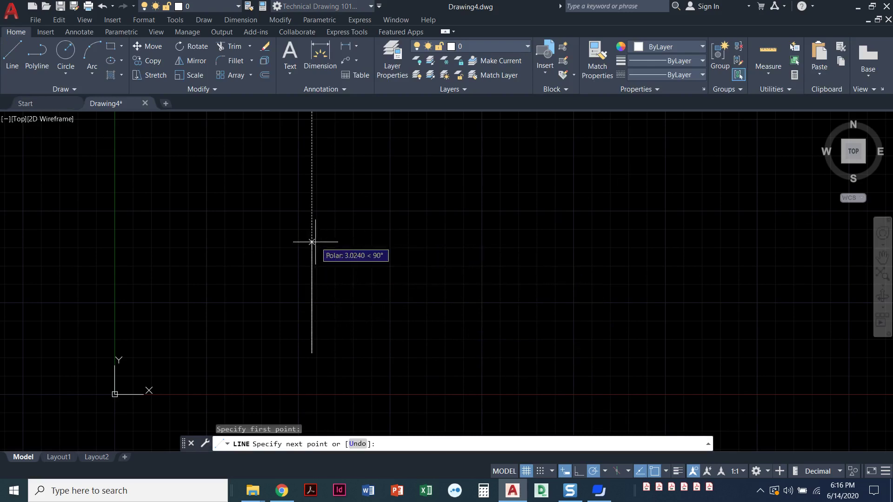
key(Escape)
key(Escape)
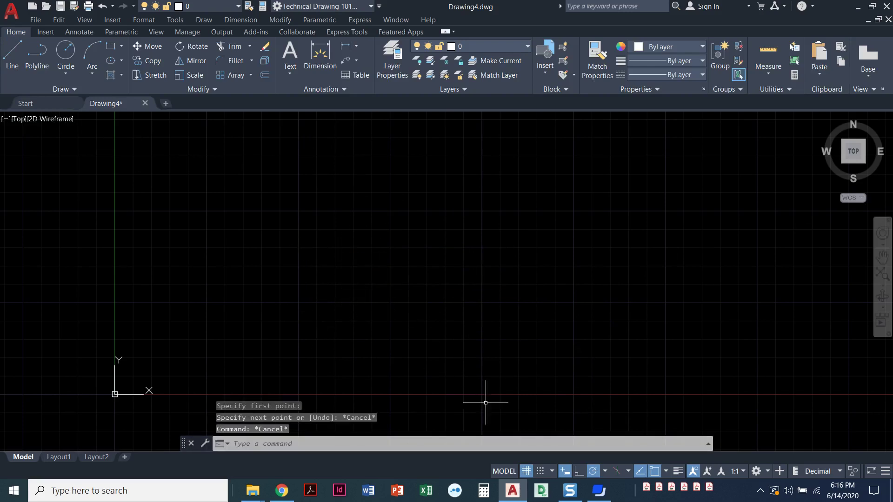
click(604, 472)
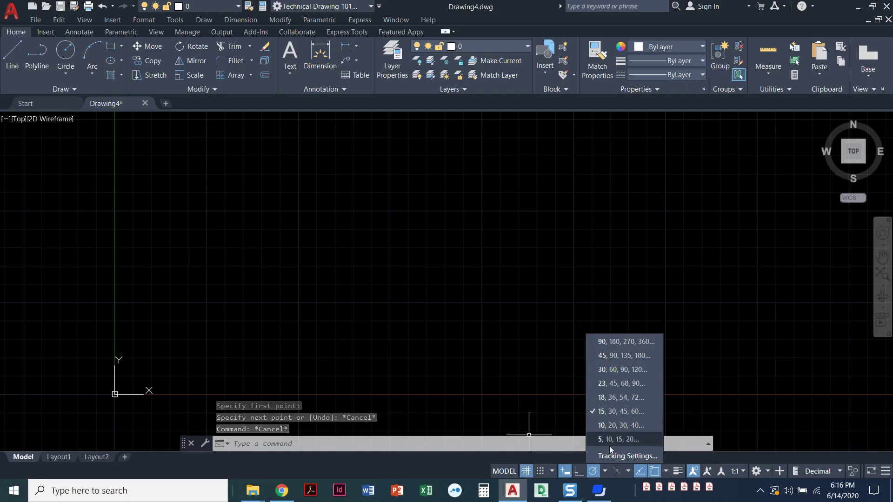
In Polar Tracking settings, set the increment to 45° and add an extra 43° angle.
click(619, 457)
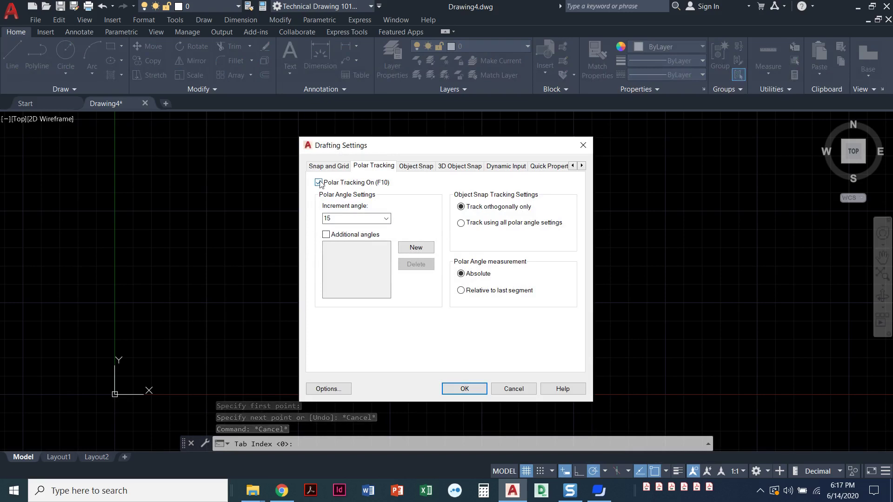
click(387, 221)
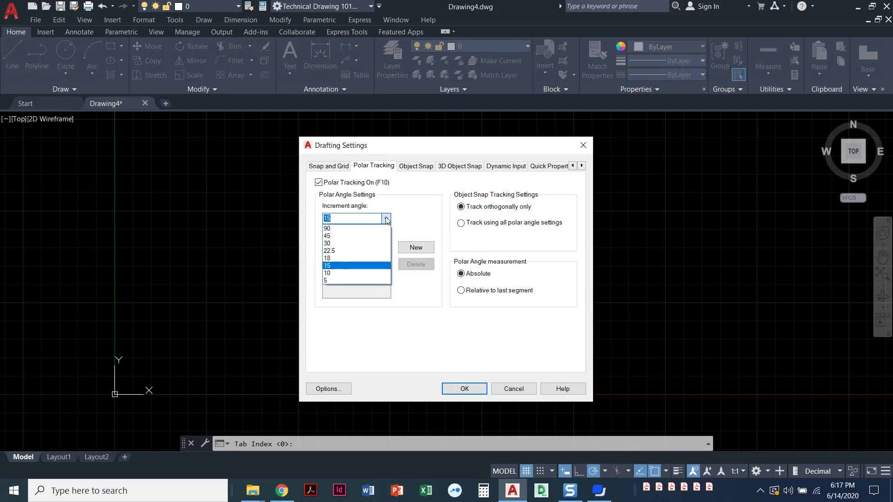
click(363, 237)
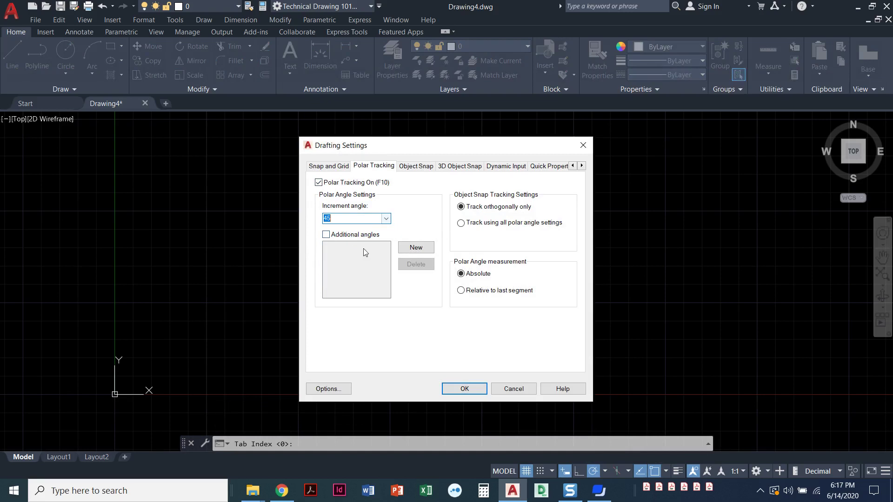
click(326, 235)
text(43)
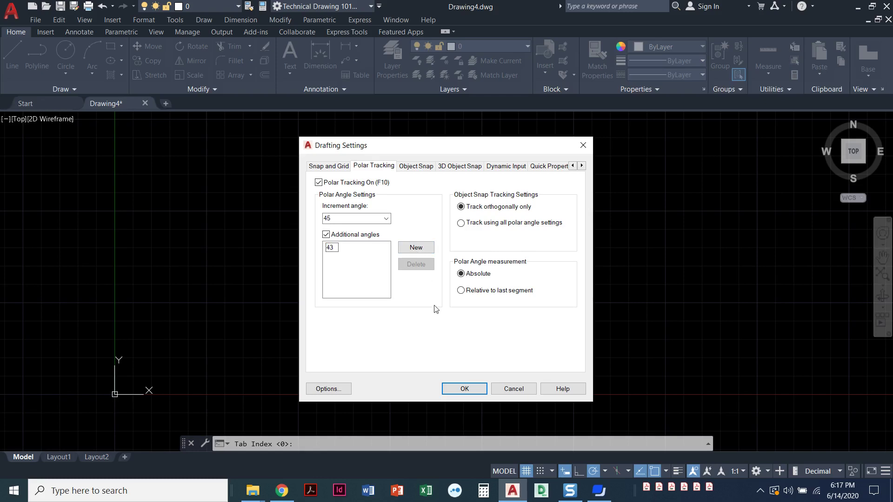
click(458, 389)
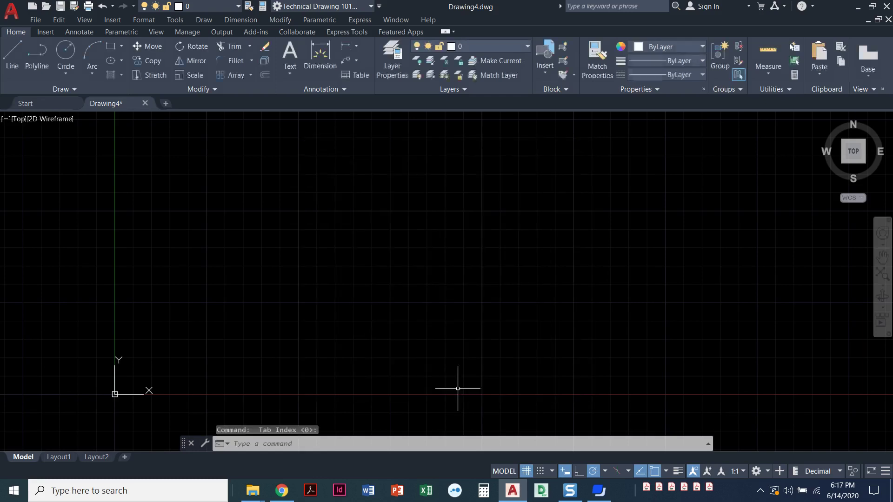
Start a test line with the new tracking angles and cancel it.
click(13, 59)
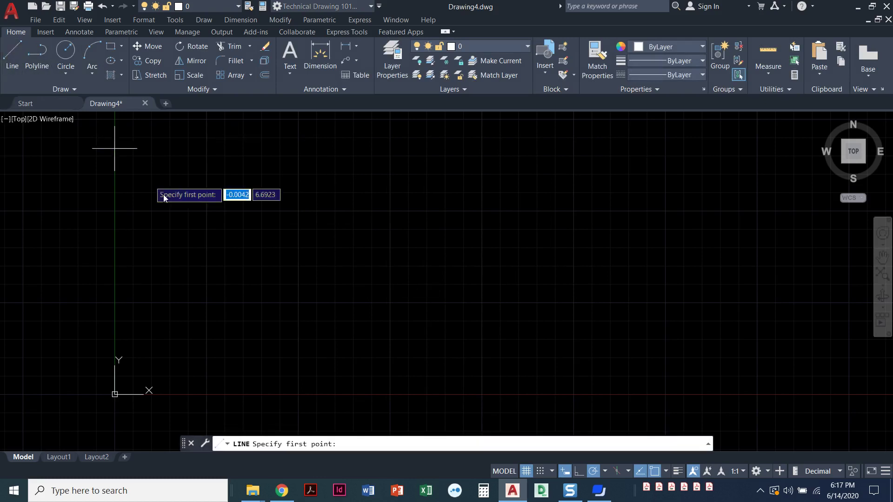
click(311, 309)
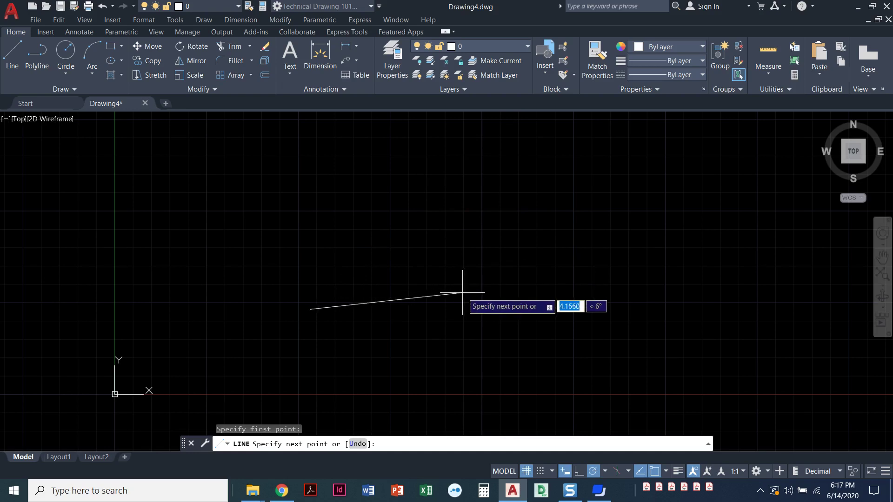
key(Escape)
key(Escape)
key(Escape)
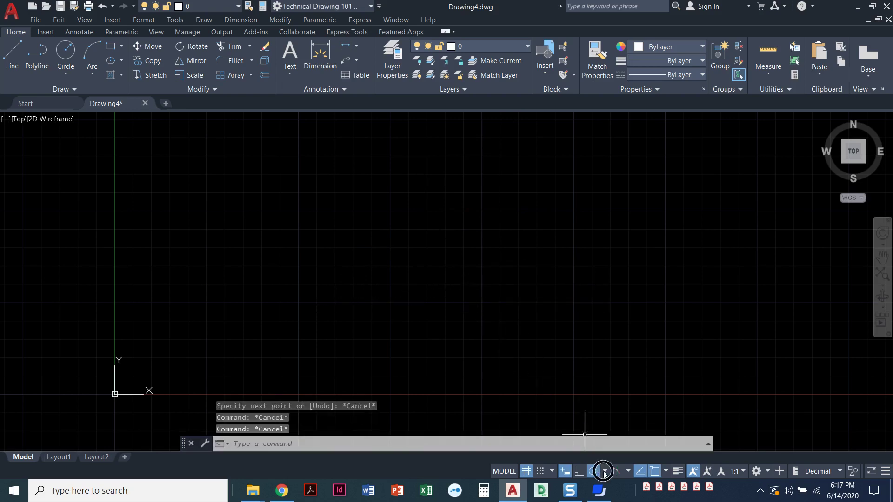
In Tracking Settings, uncheck Additional angles and choose Relative to last segment.
click(605, 472)
click(612, 458)
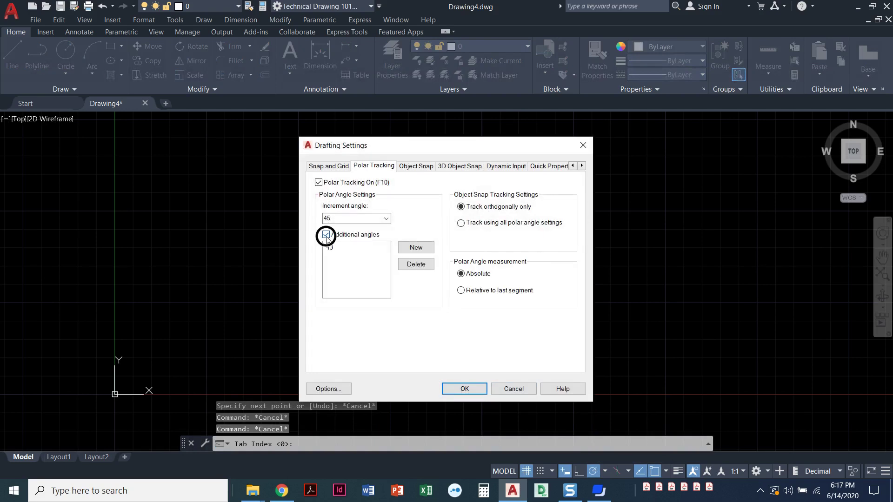
click(326, 235)
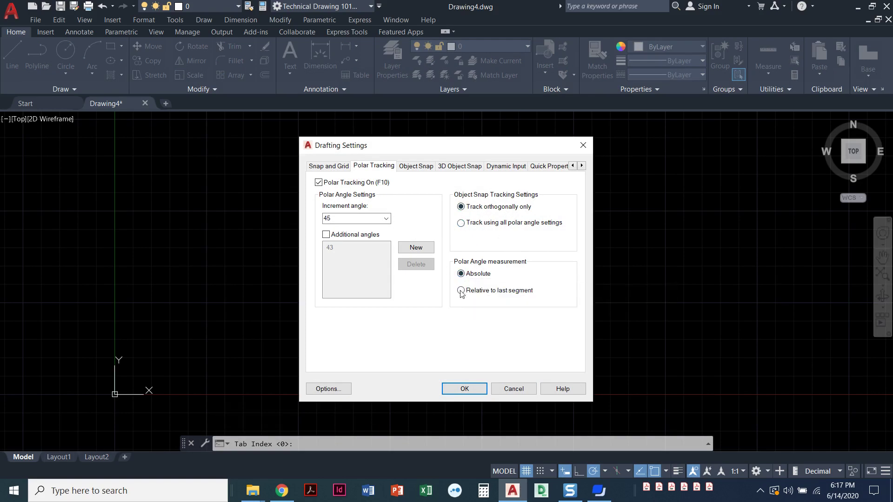
mouse_move(462, 290)
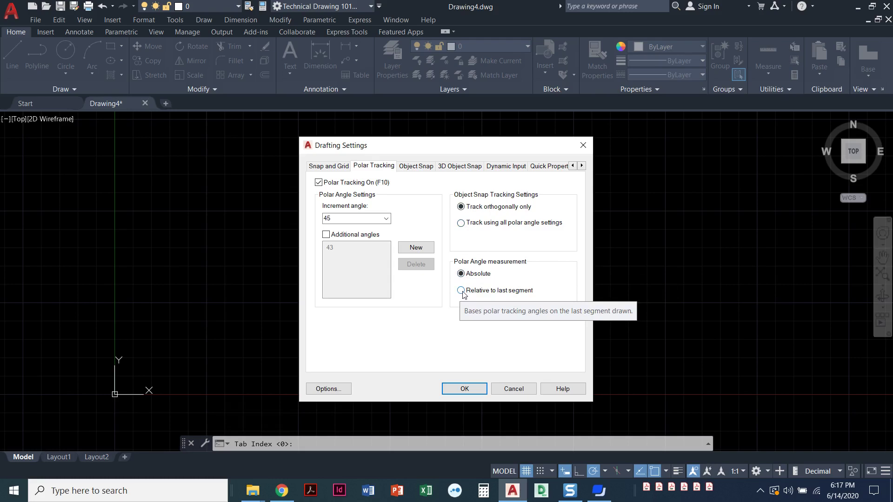
click(462, 291)
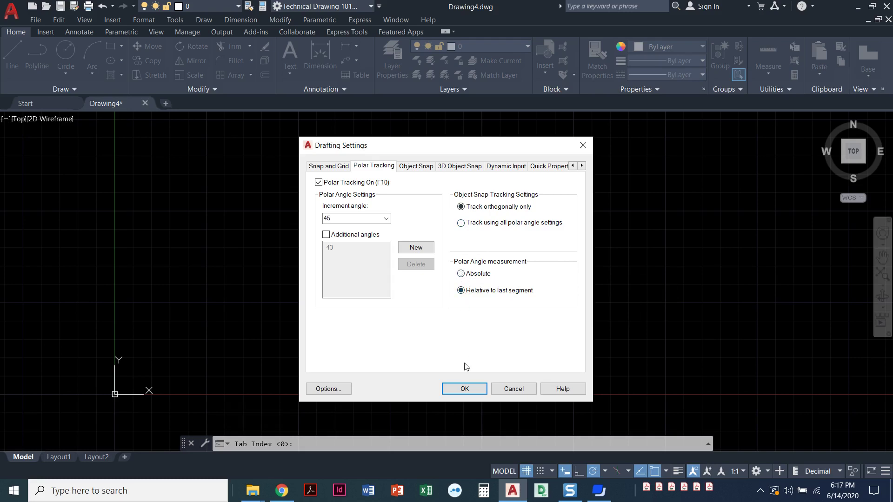
click(465, 390)
Draw a line with one straight segment, then a second bent 45° from it.
key(Return)
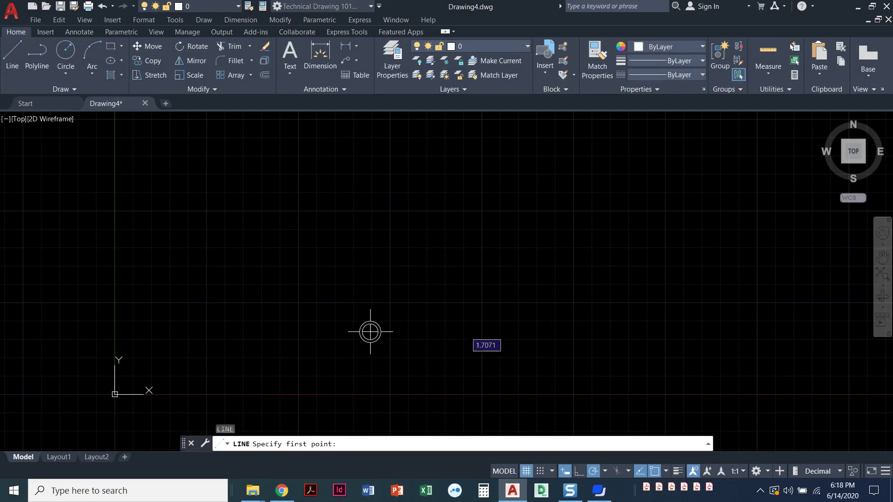
click(370, 330)
click(526, 292)
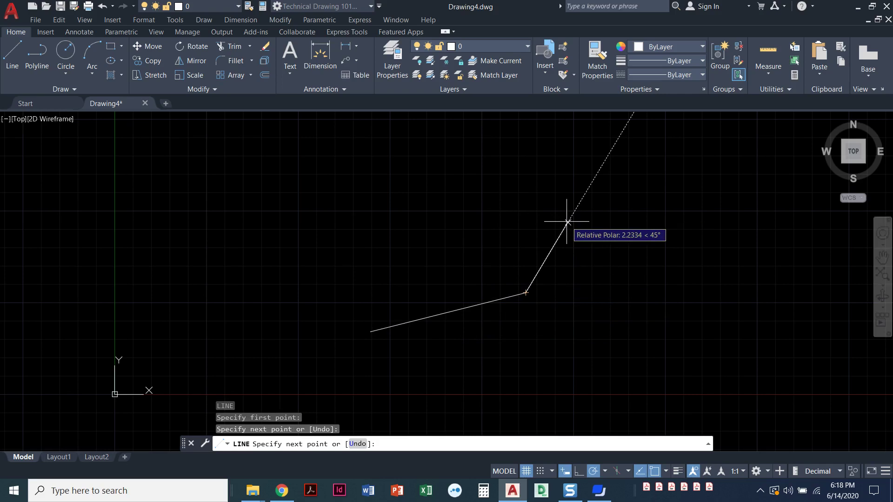
click(567, 224)
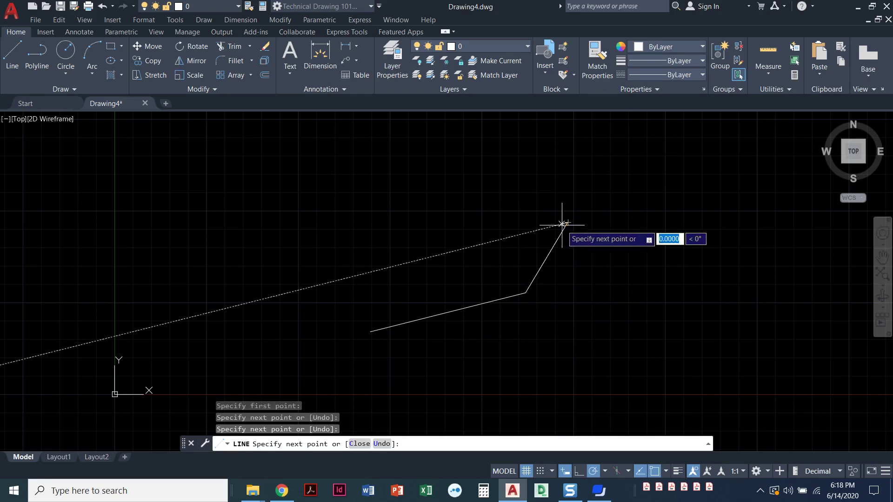
key(Escape)
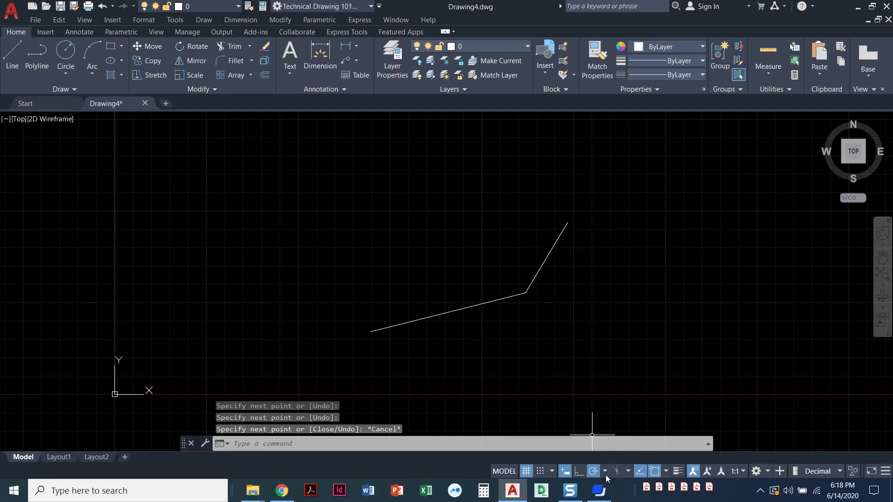
In Tracking Settings, set polar measurement to Absolute, keeping the 45° increment.
click(606, 473)
click(615, 455)
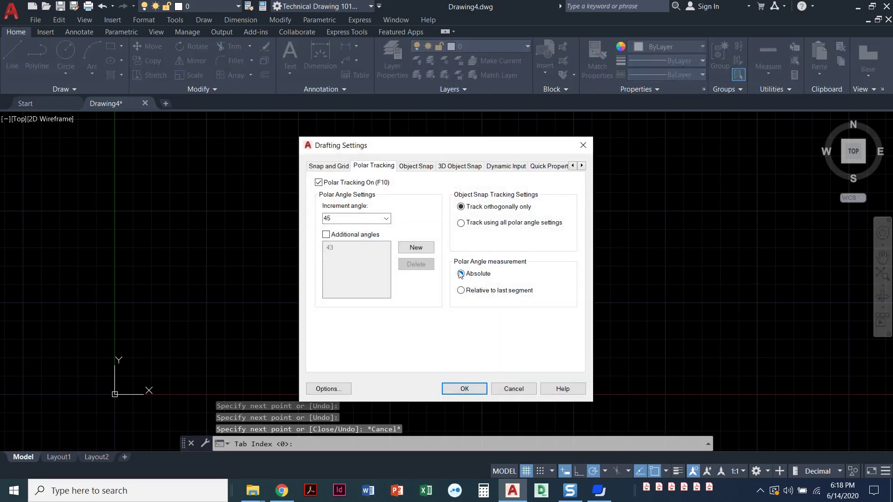
click(357, 218)
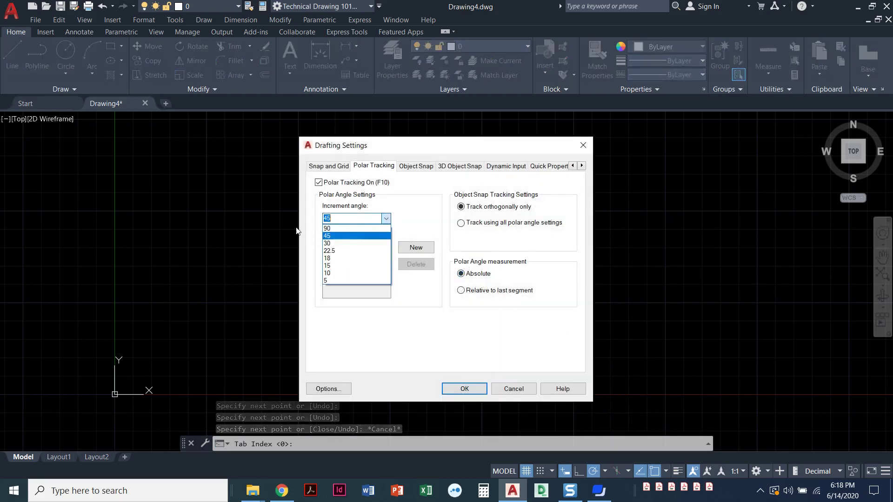
click(393, 352)
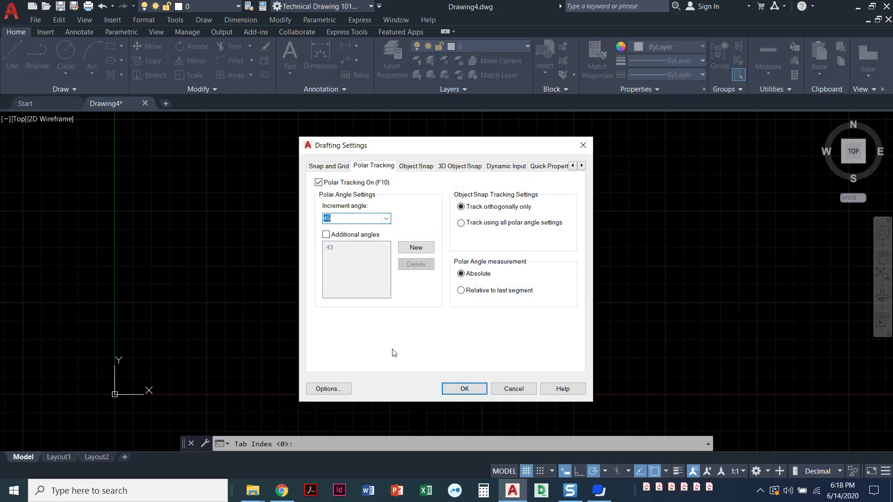
click(464, 389)
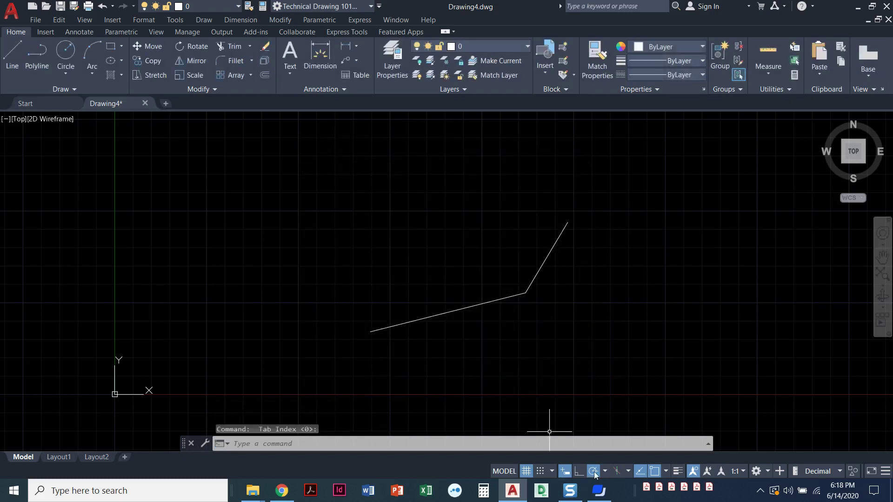